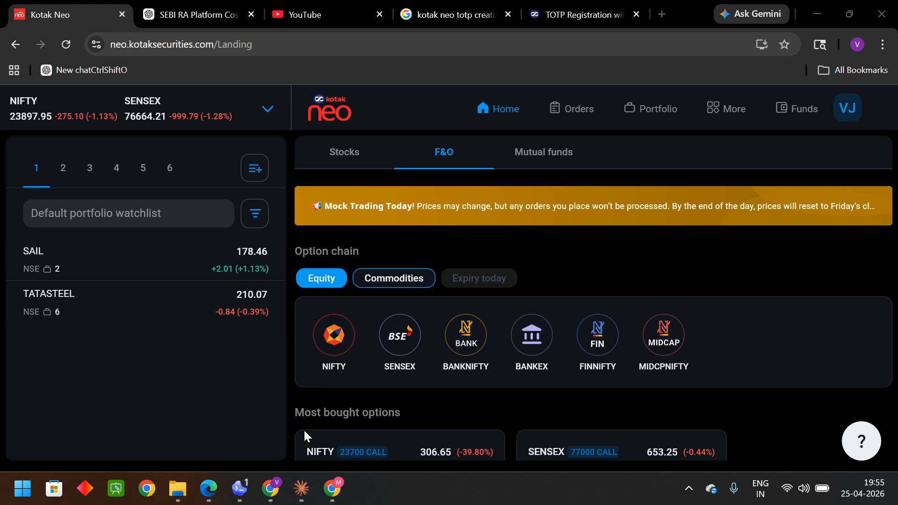
- Switch to the Multiply My Wealth window using its Edge taskbar preview
mouse_move(208, 489)
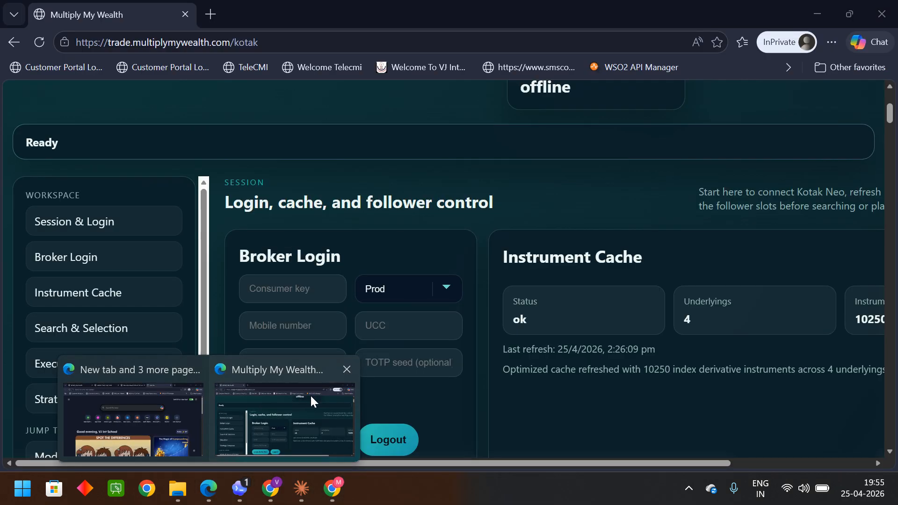
left_click(310, 395)
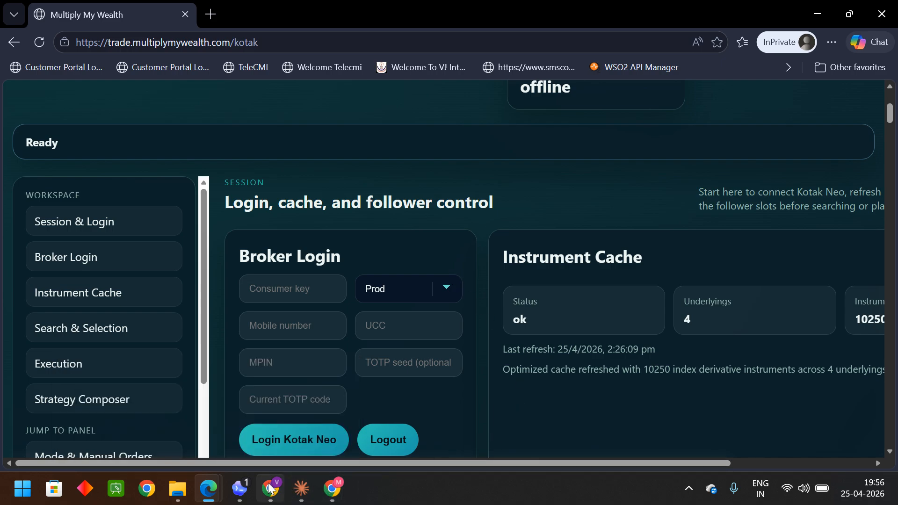
- Return to Kotak Neo and open the Neo Trade API page listing the active Default Application
mouse_move(270, 488)
left_click(297, 425)
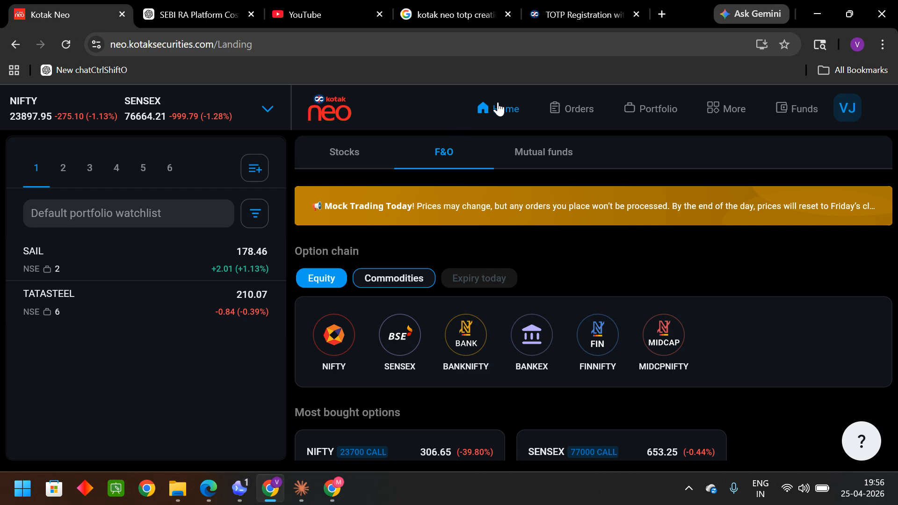
left_click(723, 108)
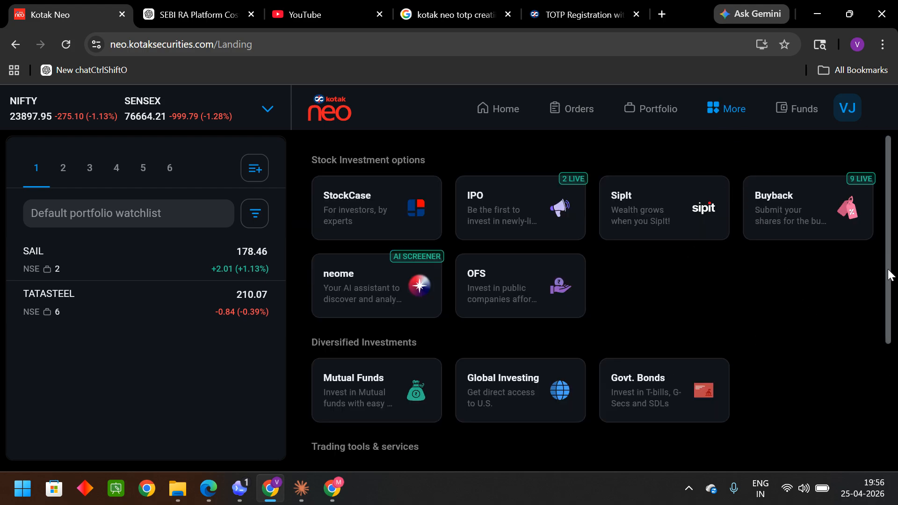
left_click_drag(890, 275, 895, 381)
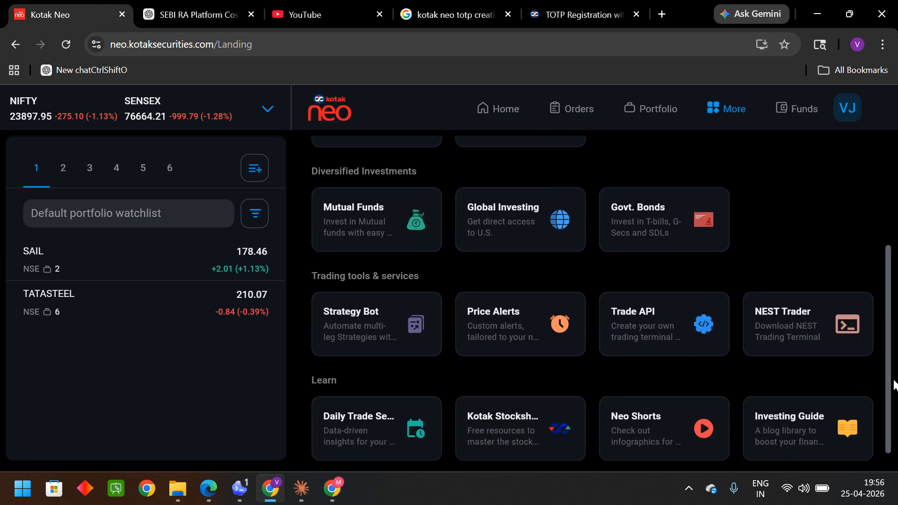
left_click(633, 333)
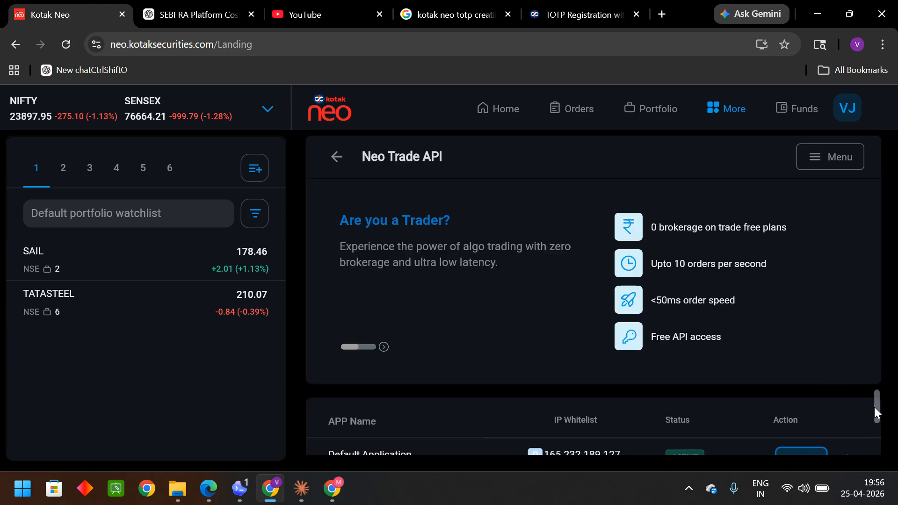
mouse_move(877, 403)
left_mouse_down()
mouse_move(874, 424)
mouse_move(875, 413)
left_mouse_up()
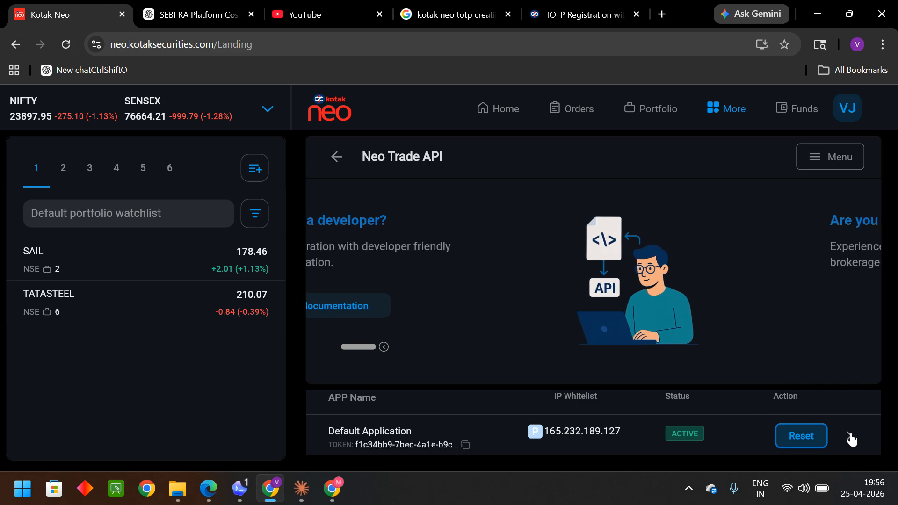
- Open the Default Application's details with its consumer key, primary IP and empty secondary IP
left_click(849, 436)
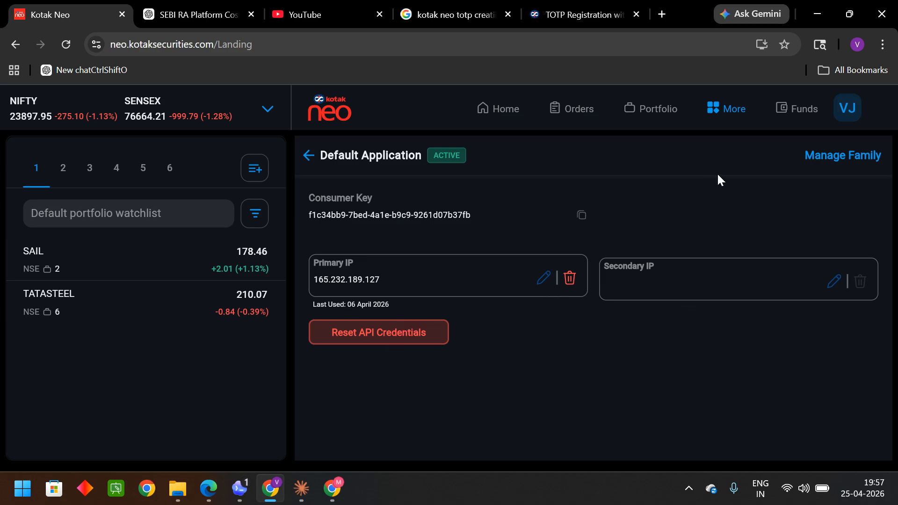
left_click(836, 158)
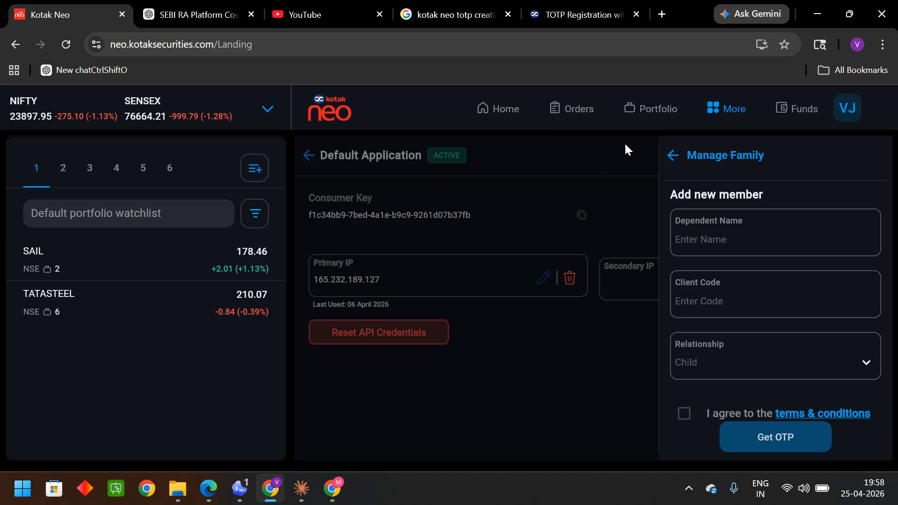
left_click(674, 156)
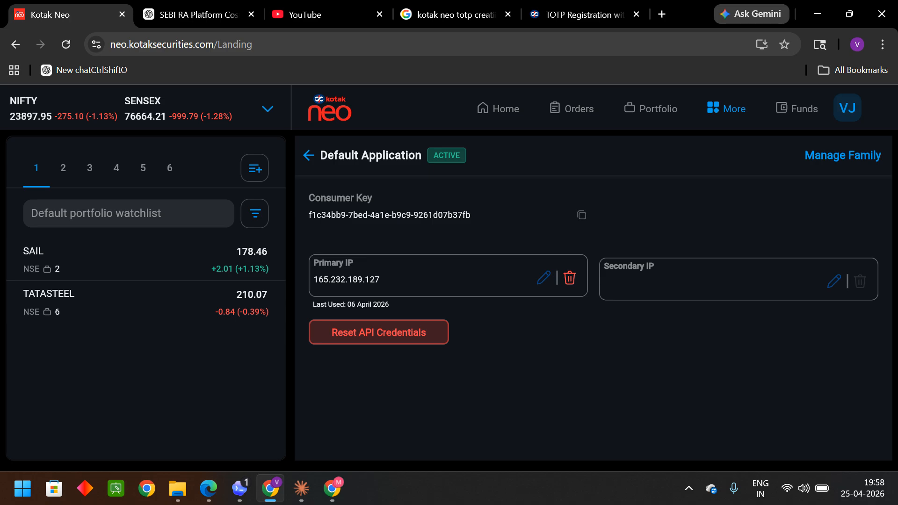
- Copy the Default Application's token from the Neo Trade API list, then switch to Multiply My Wealth
left_click(309, 155)
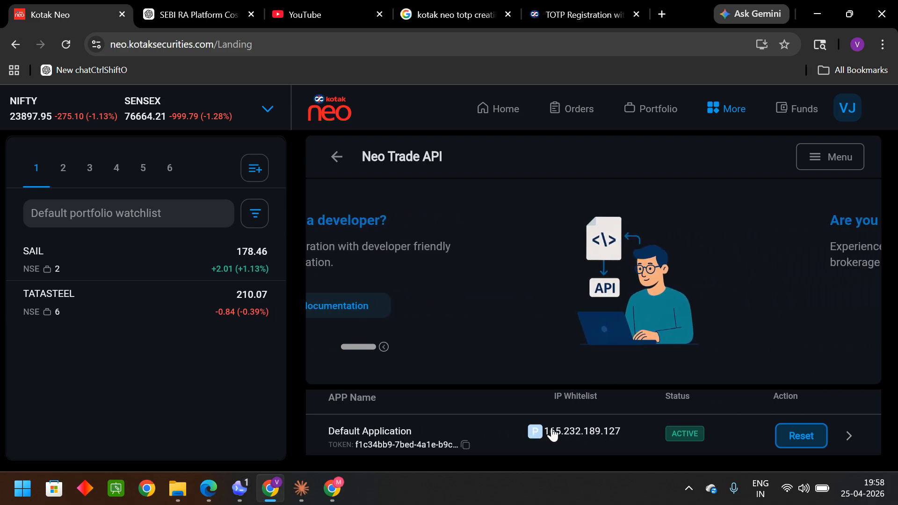
left_click(467, 445)
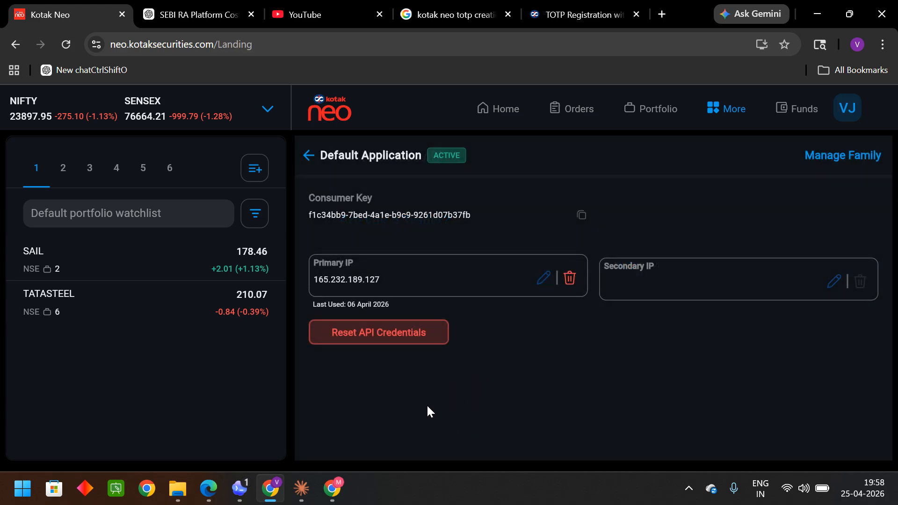
left_click(308, 155)
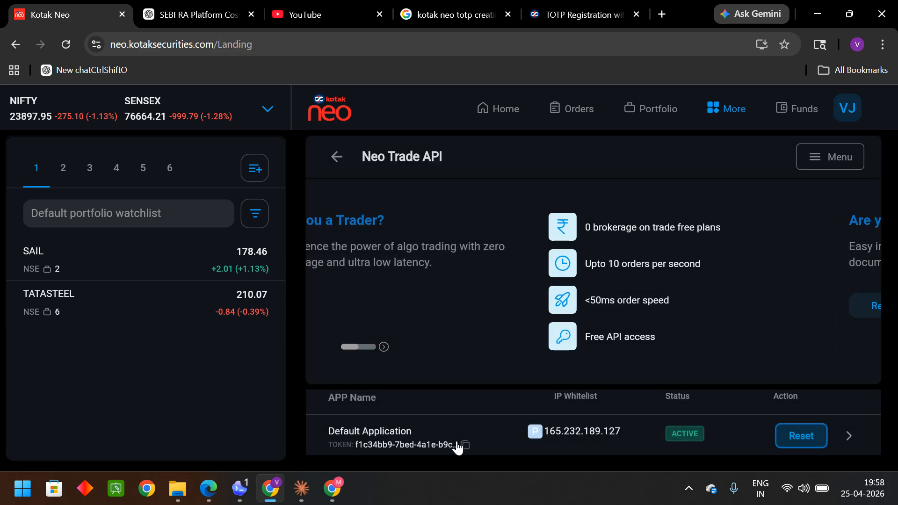
left_click(465, 444)
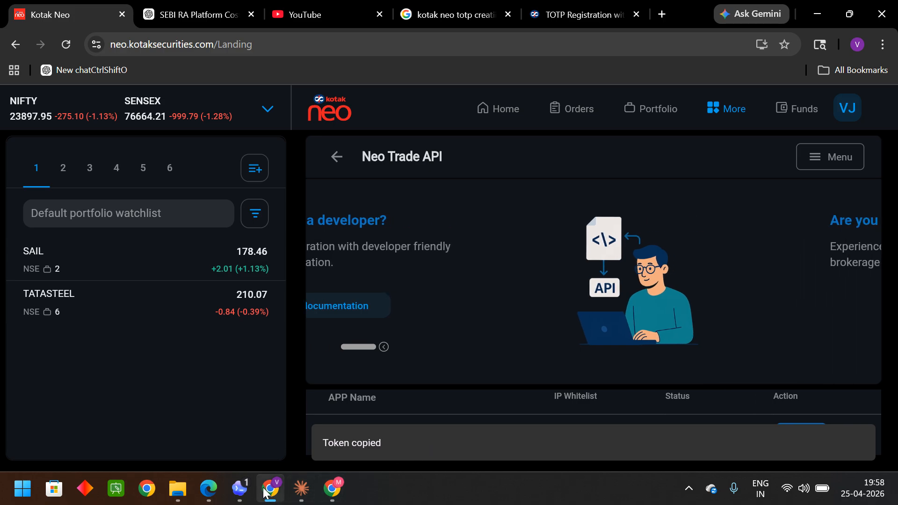
mouse_move(195, 489)
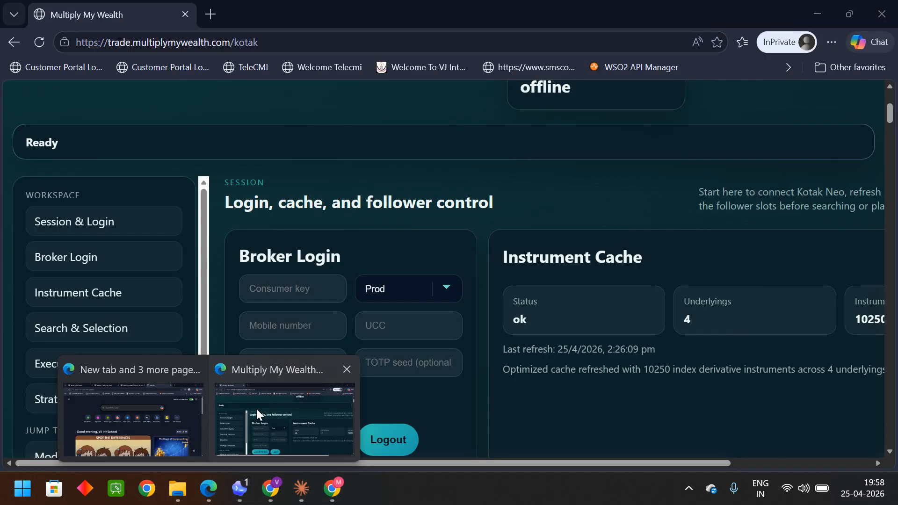
left_click(257, 414)
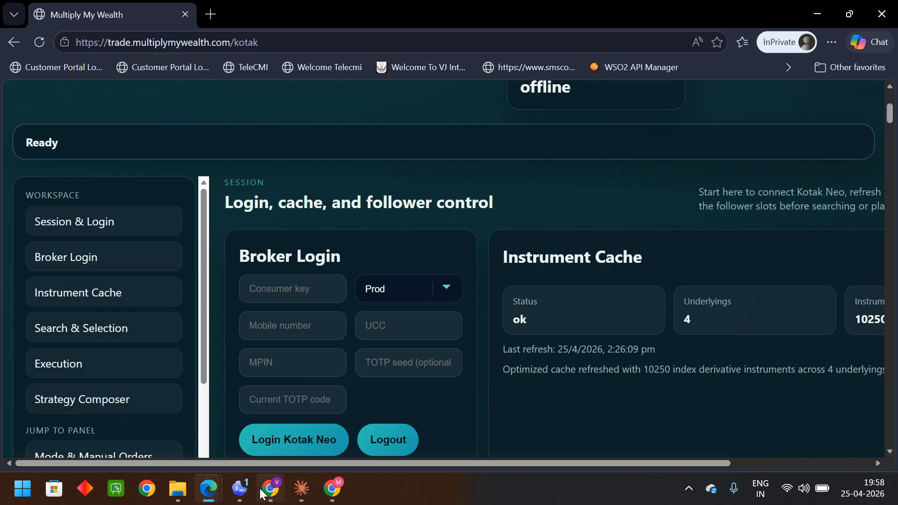
- Back in Kotak Neo, open Account details from the VJ profile menu
mouse_move(240, 489)
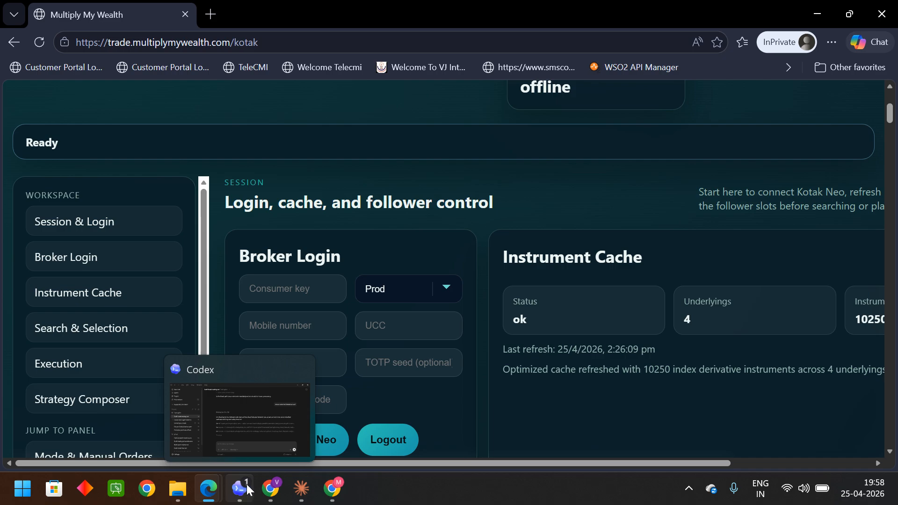
mouse_move(271, 489)
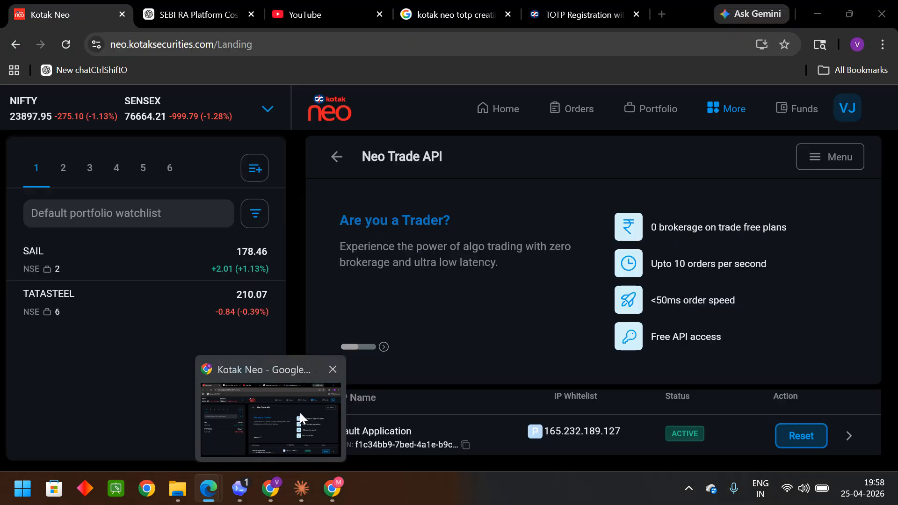
left_click(300, 418)
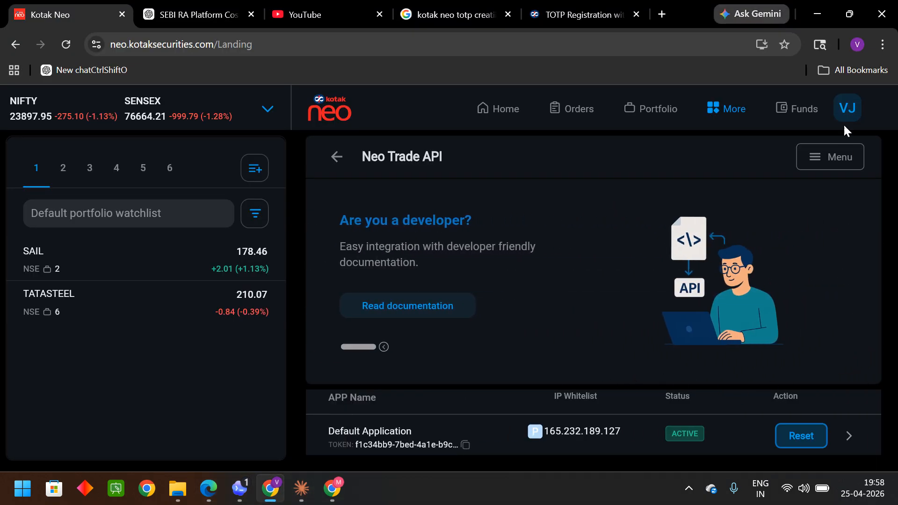
left_click(847, 113)
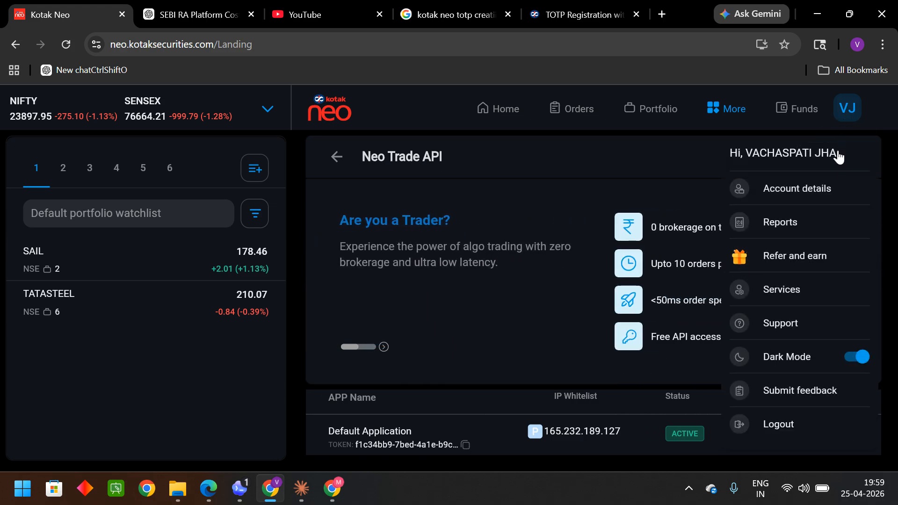
left_click(790, 158)
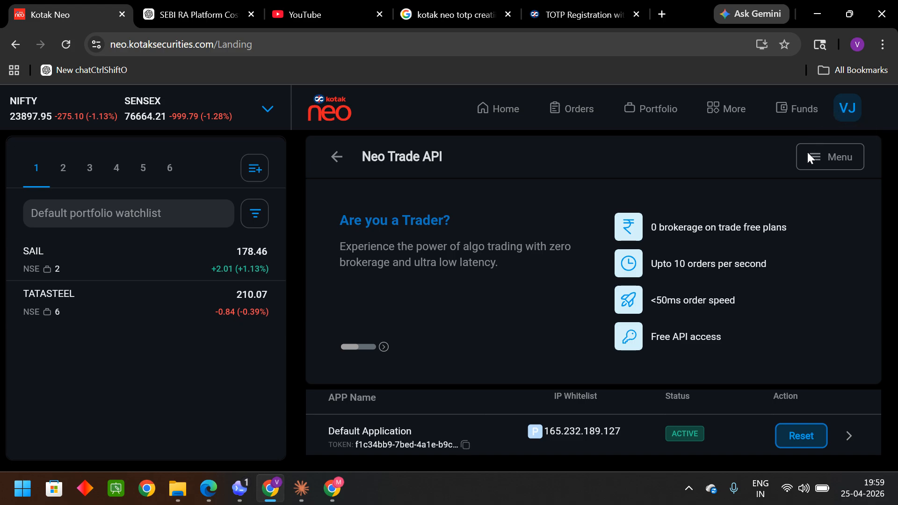
left_click(815, 161)
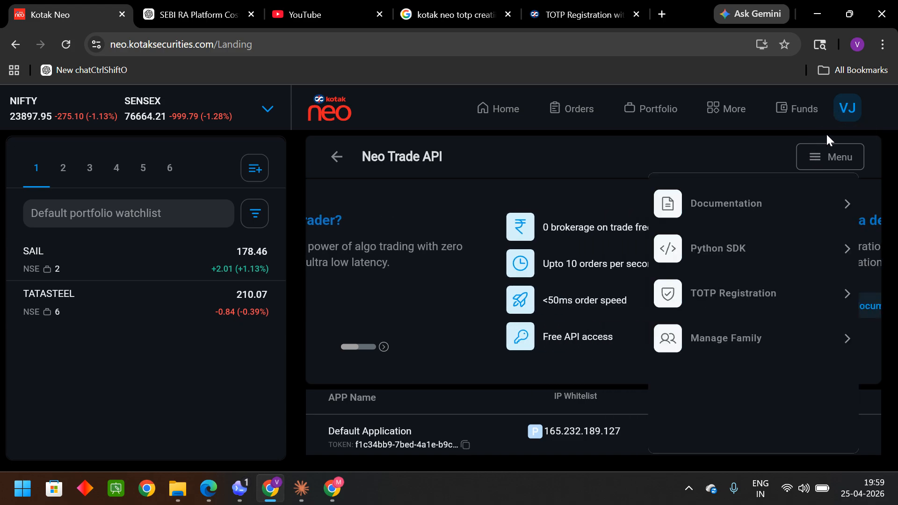
left_click(847, 111)
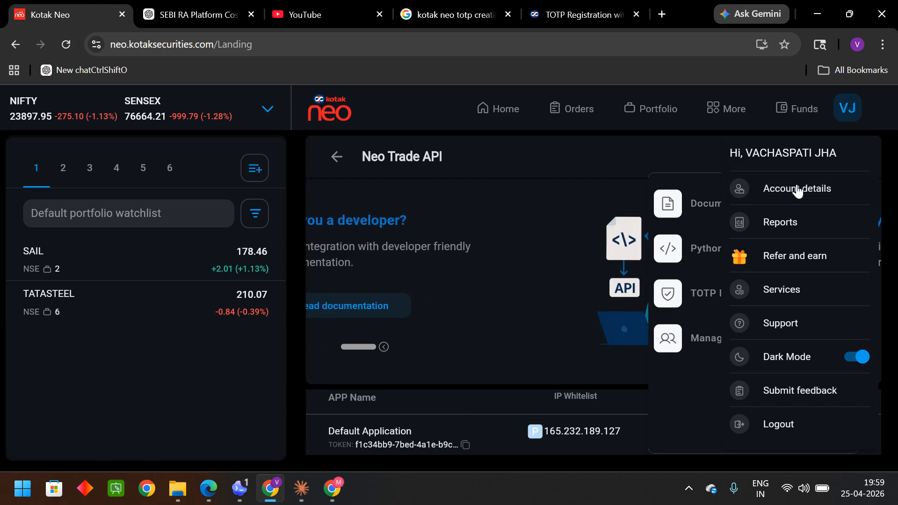
left_click(798, 188)
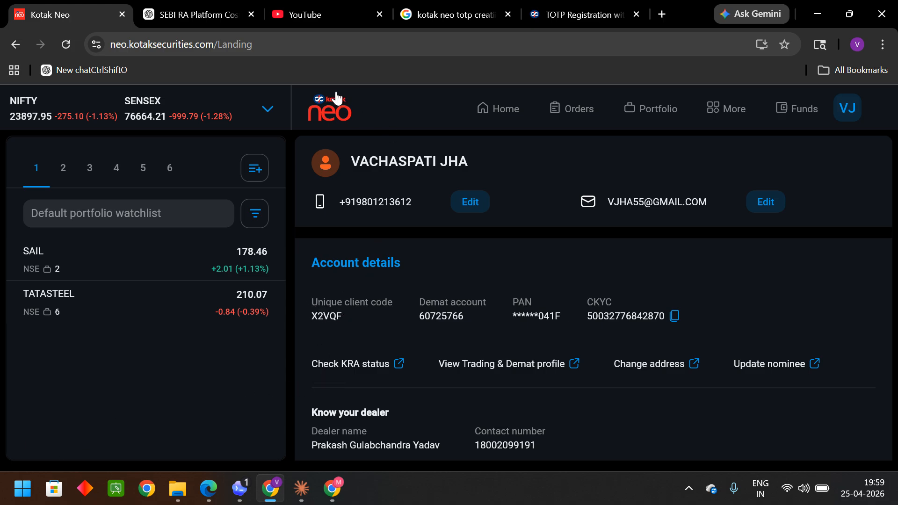
- Open the 'TOTP Registration with Kotak Neo' result from the 'kotak neo totp creation' search
left_click(439, 11)
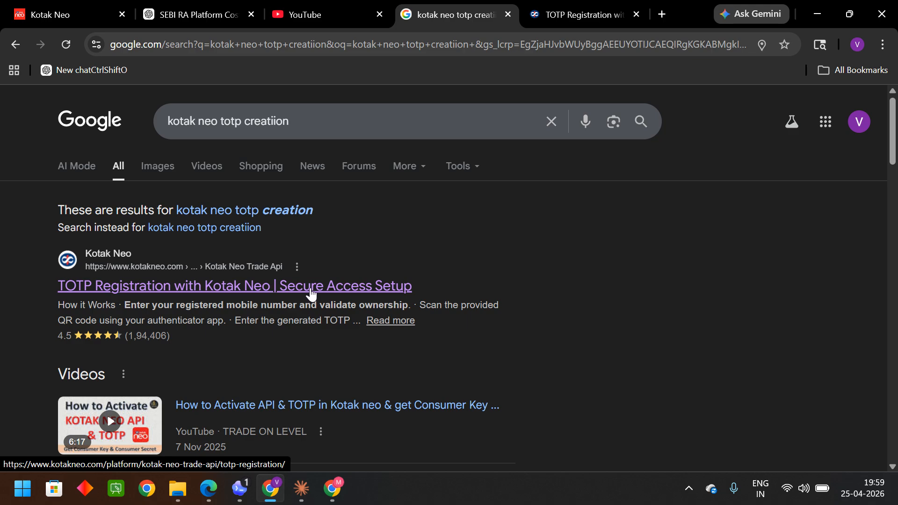
left_click(310, 294)
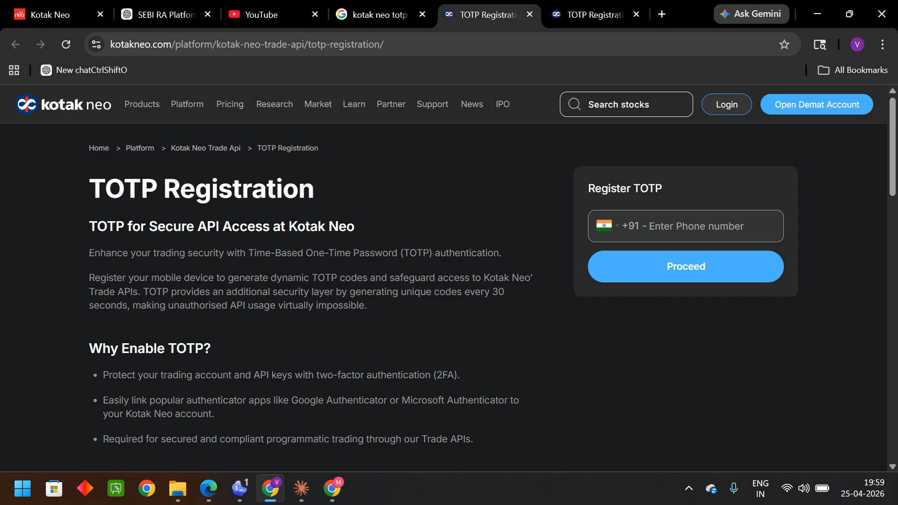
- Enter the registered phone number on the TOTP Registration form and request an OTP
left_click(686, 226)
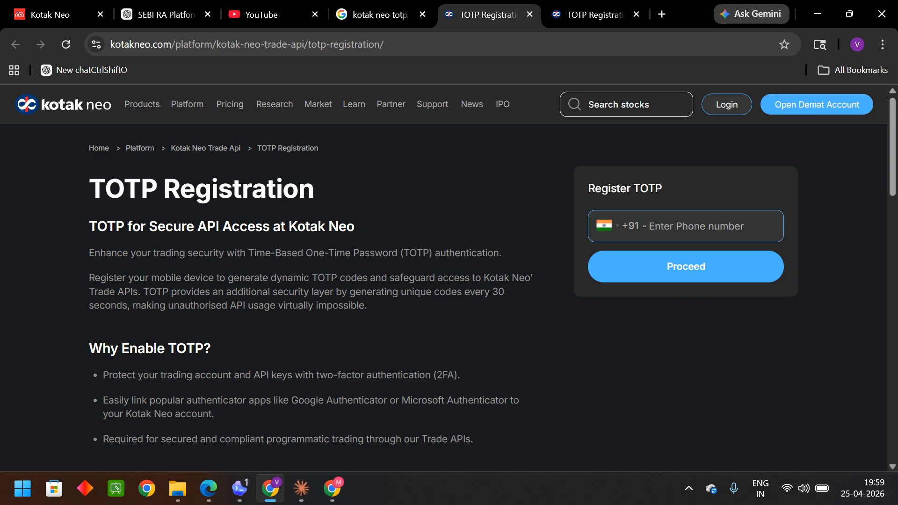
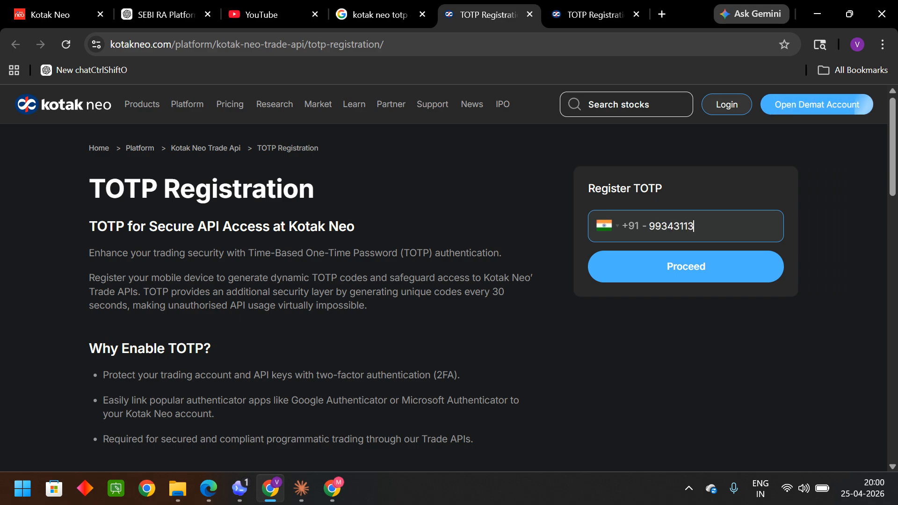
left_click(681, 269)
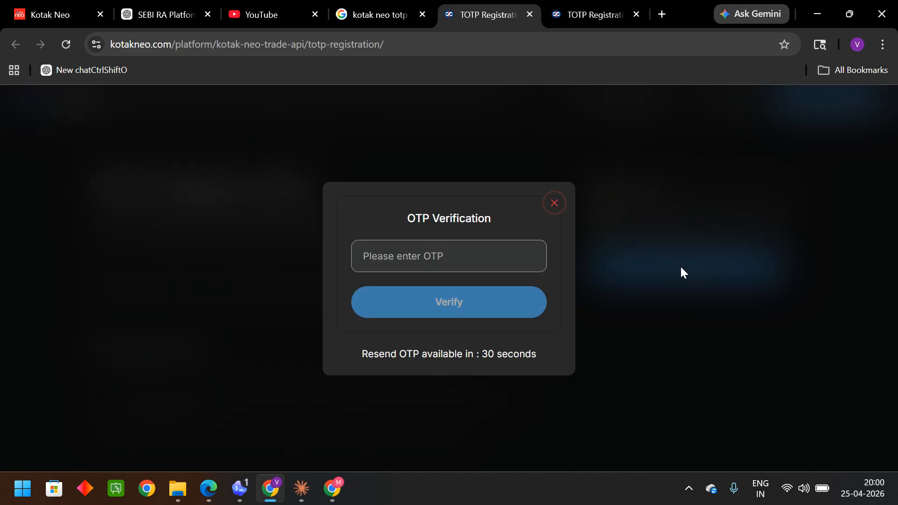
- Enter the received one-time code and verify it
left_click(449, 256)
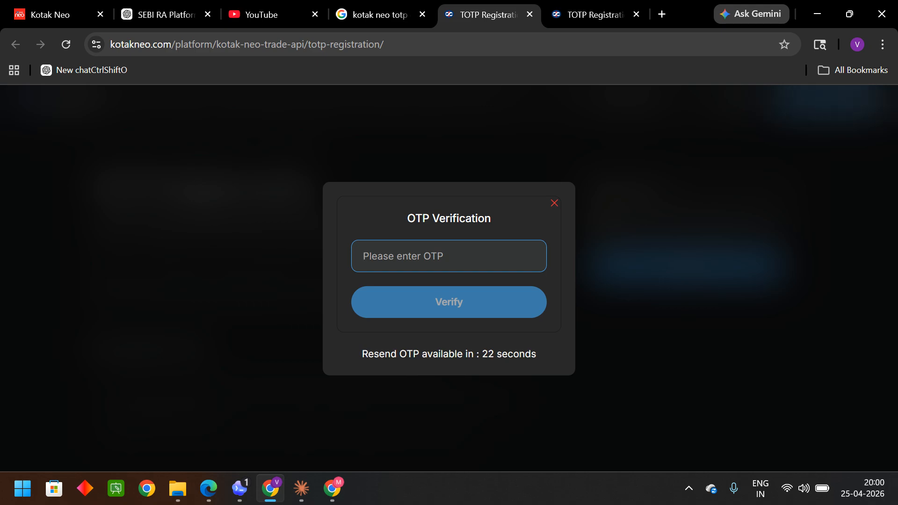
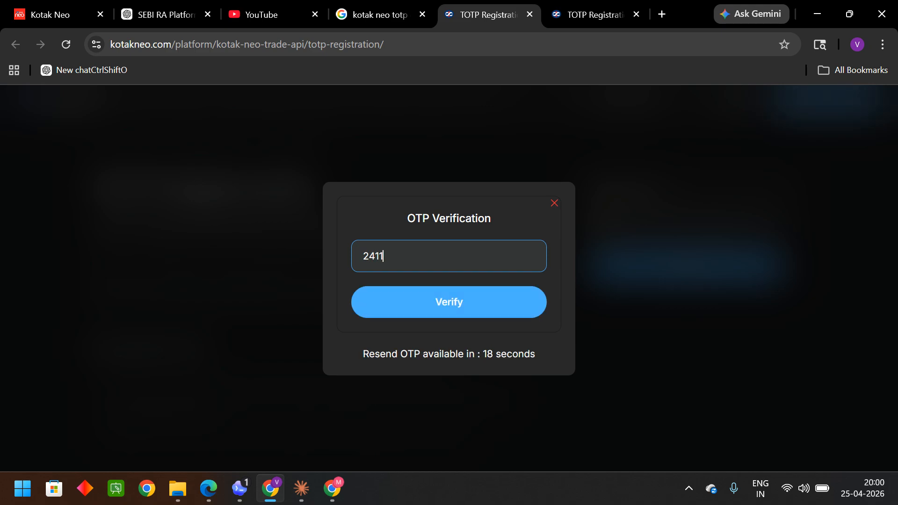
left_click(453, 302)
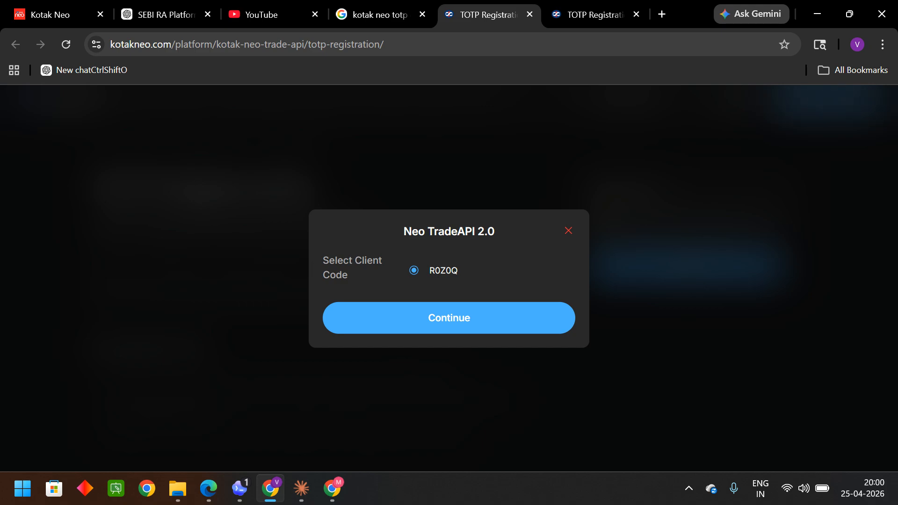
- Confirm the account's selected client code for Neo TradeAPI 2.0
left_click(457, 323)
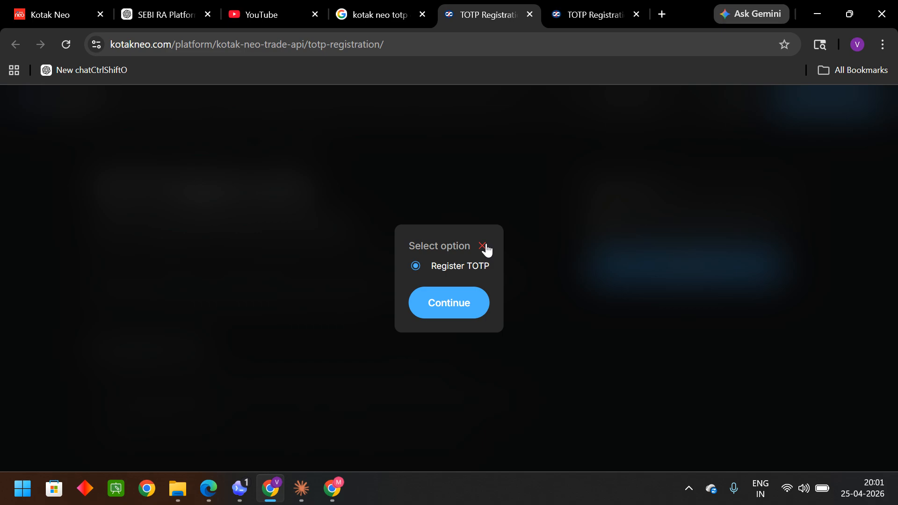
- Proceed with Register TOTP to display the Google Authenticator QR code
left_click(451, 304)
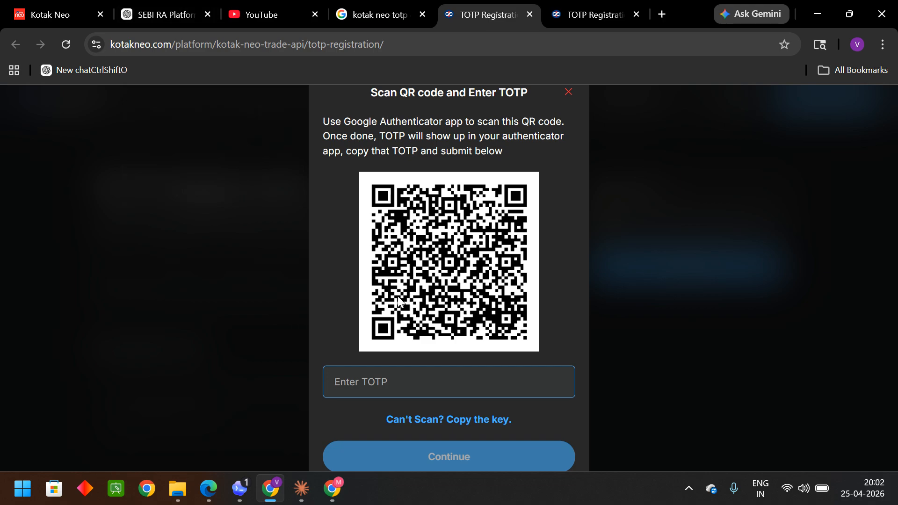
- Close the TOTP Registration page, switch to Multiply My Wealth, and focus the Broker Login MPIN field
left_click(529, 15)
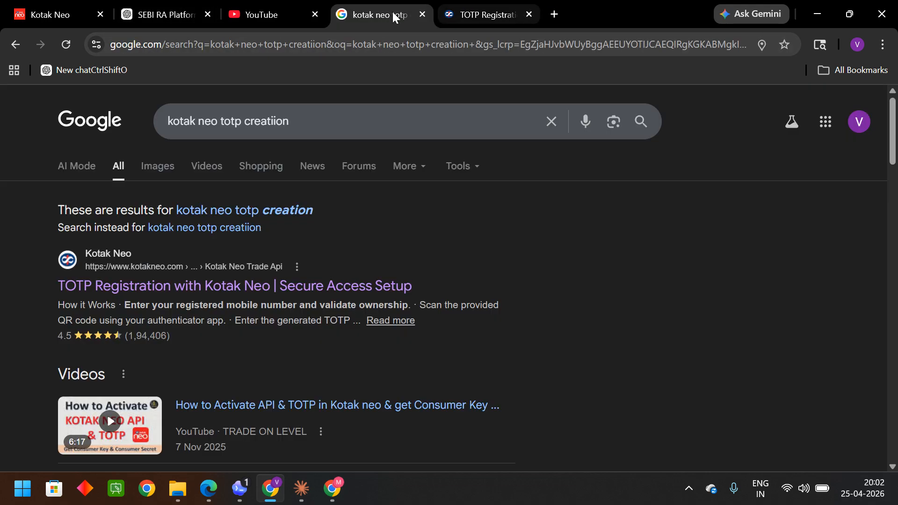
mouse_move(238, 494)
mouse_move(209, 489)
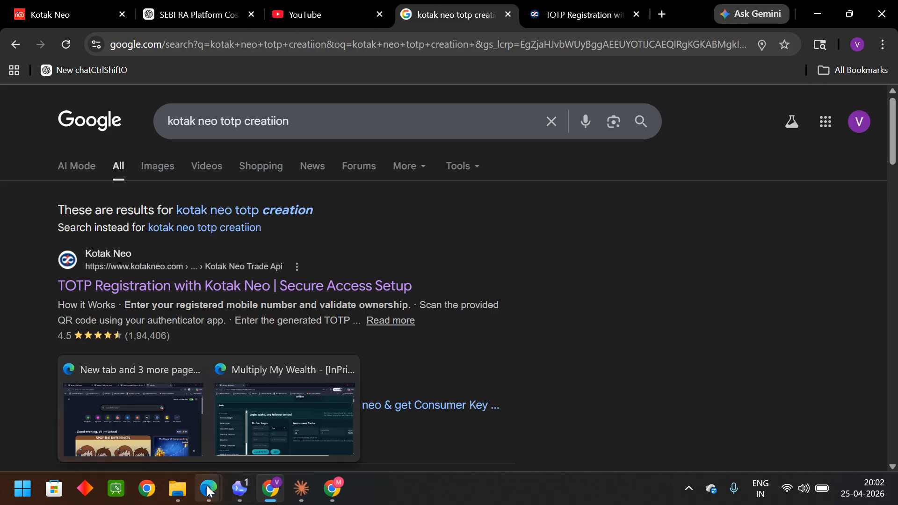
left_click(261, 428)
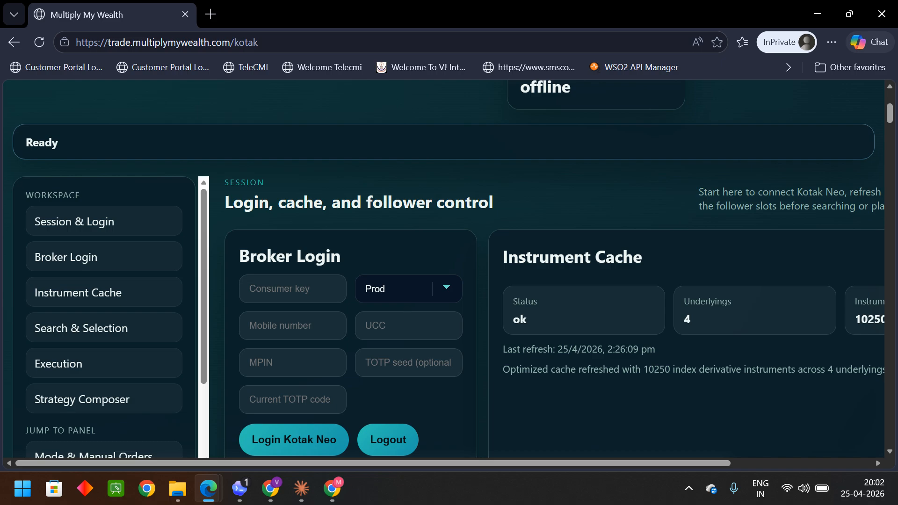
left_click(292, 363)
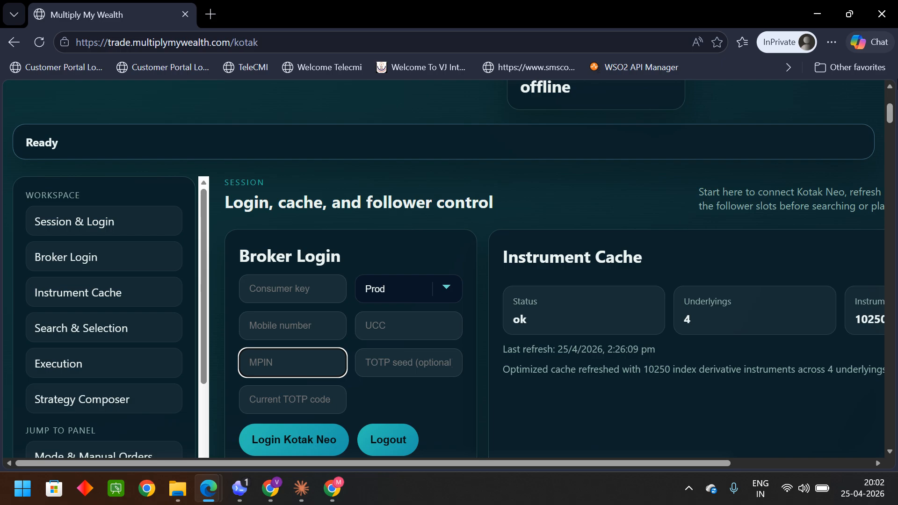
scroll(891, 119, "down", 3)
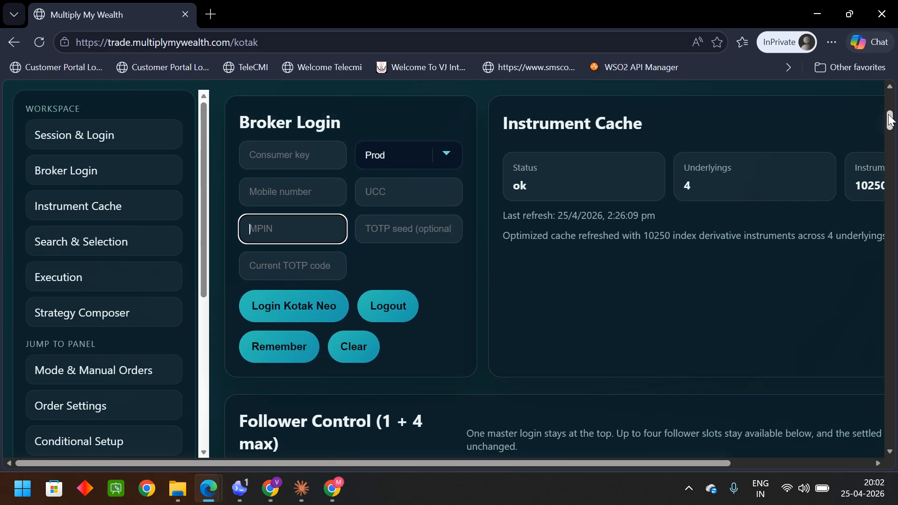
left_click_drag(889, 115, 889, 115)
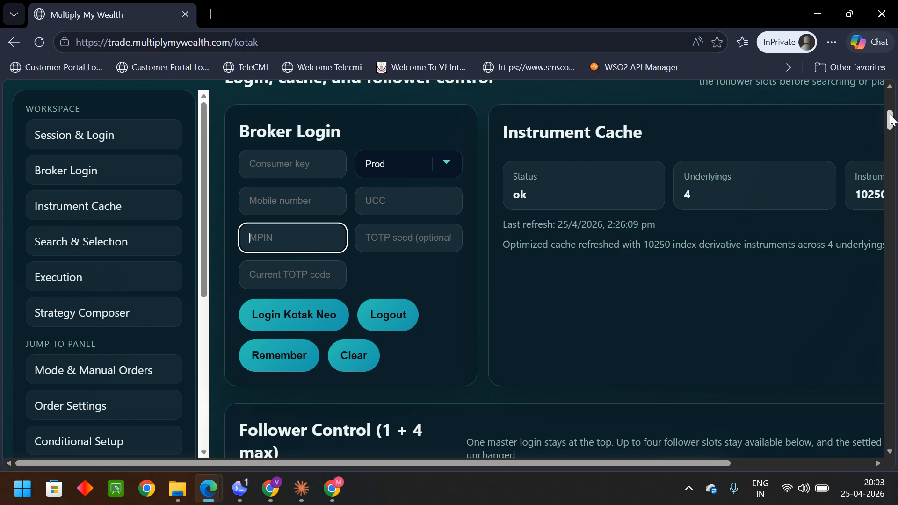
left_click_drag(890, 119, 892, 139)
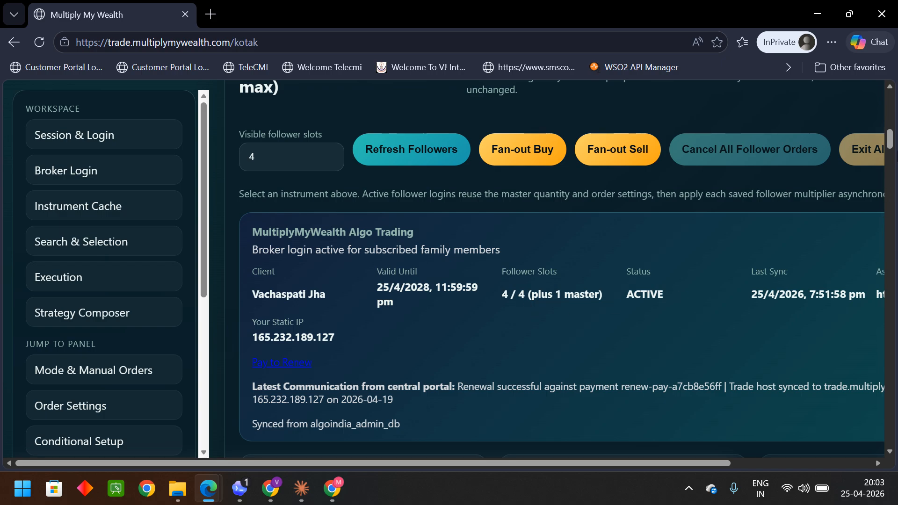
mouse_move(890, 143)
left_mouse_down()
mouse_move(890, 161)
mouse_move(891, 151)
left_mouse_up()
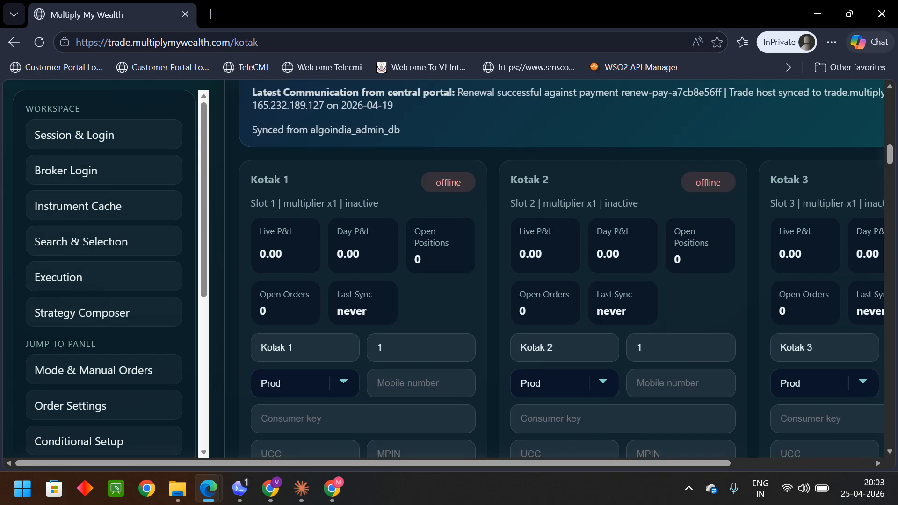
left_click_drag(890, 155, 890, 121)
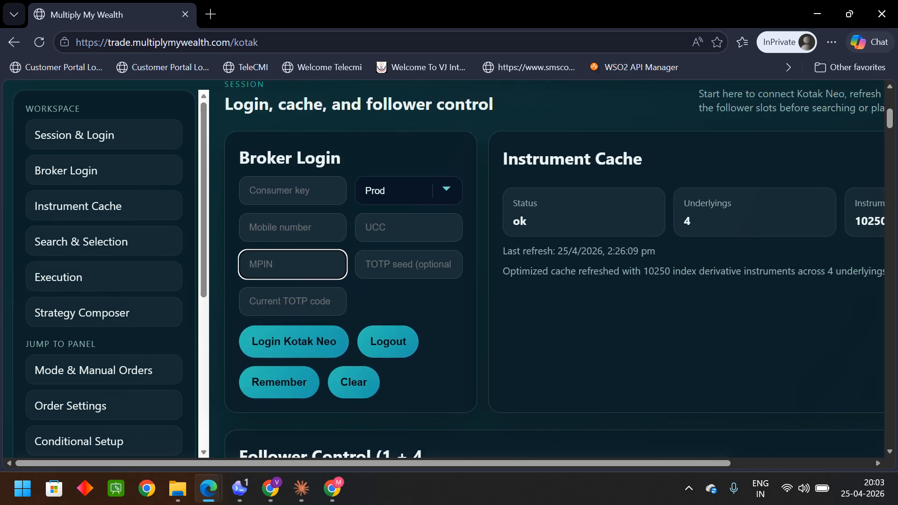
left_click_drag(891, 110, 893, 133)
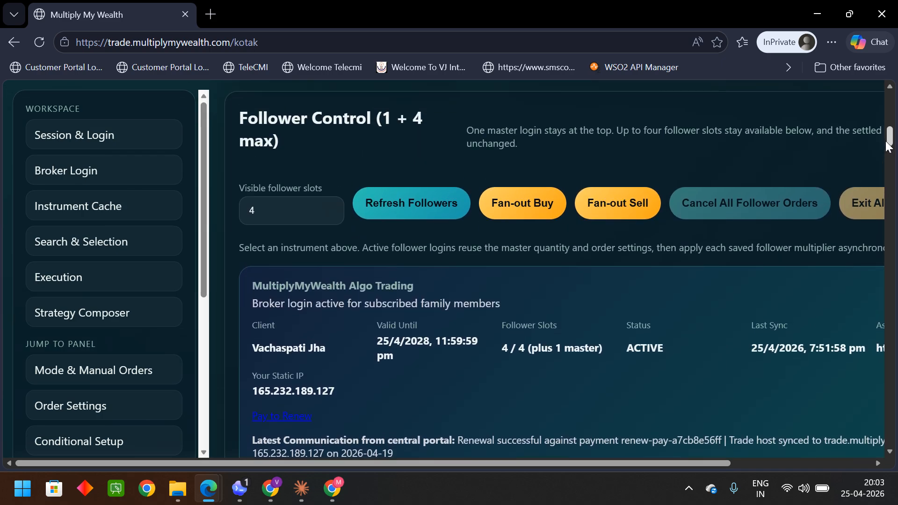
left_click_drag(890, 140, 890, 166)
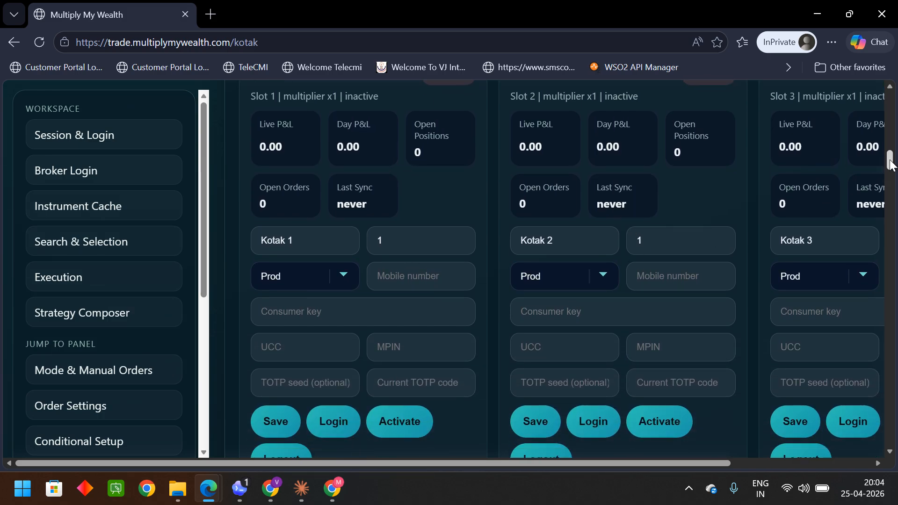
left_click_drag(890, 161, 890, 141)
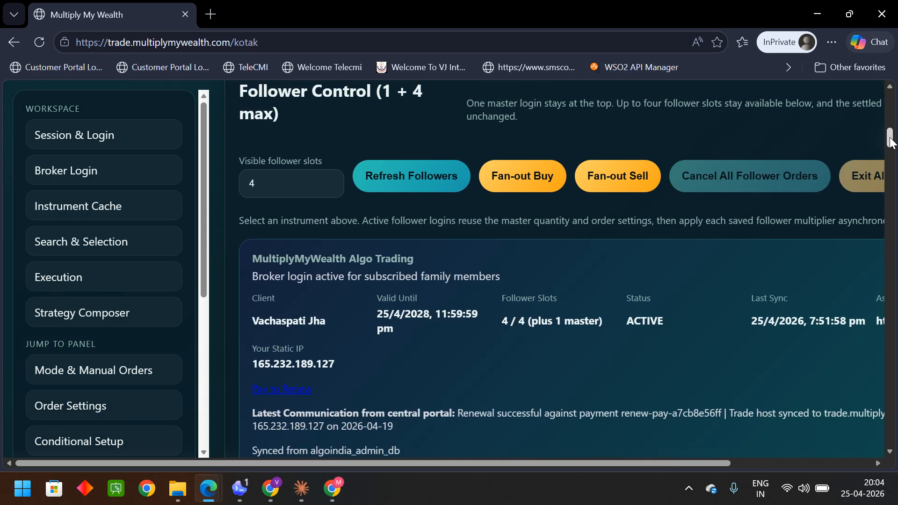
- Lower the visible follower slots to 1, then raise them to 2, leaving only the Kotak 1 and Kotak 2 cards
left_click(329, 184)
left_click(329, 184)
left_click(329, 185)
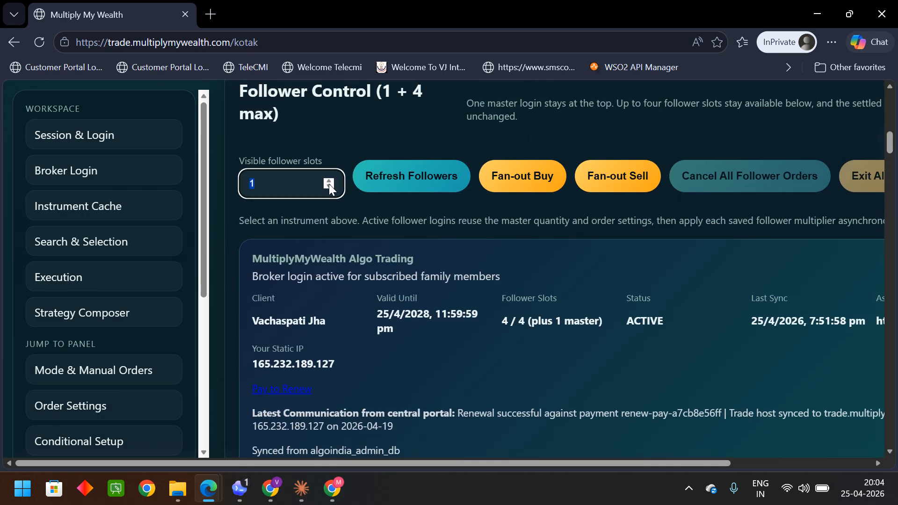
left_click(595, 210)
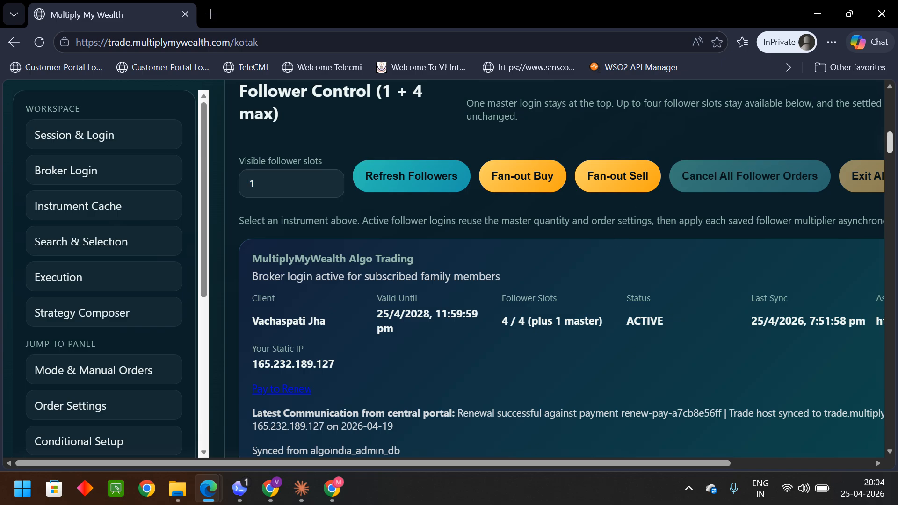
mouse_move(890, 151)
left_mouse_down()
mouse_move(890, 209)
mouse_move(894, 117)
mouse_move(894, 141)
left_mouse_up()
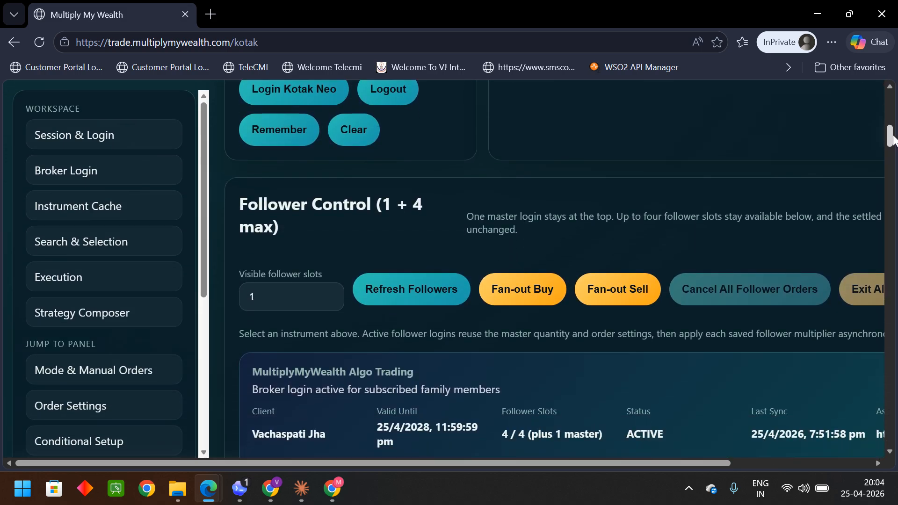
left_click(328, 294)
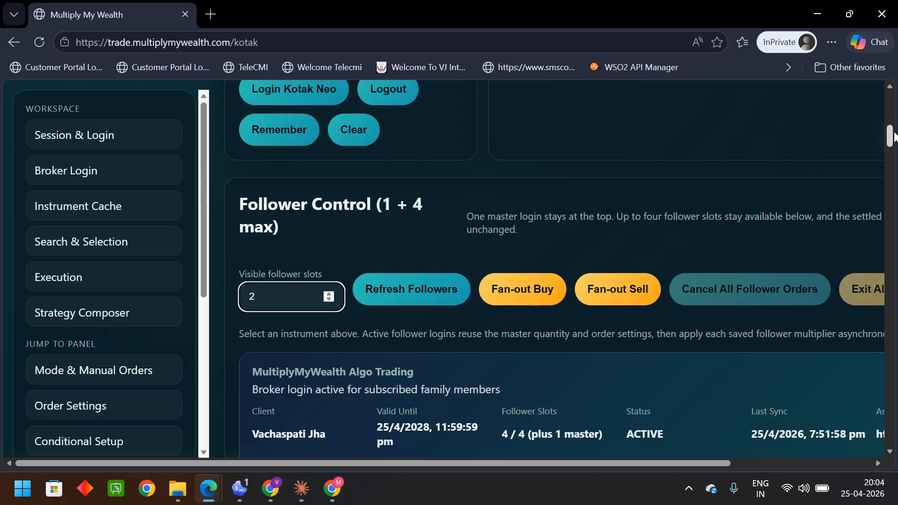
left_click_drag(894, 137, 895, 159)
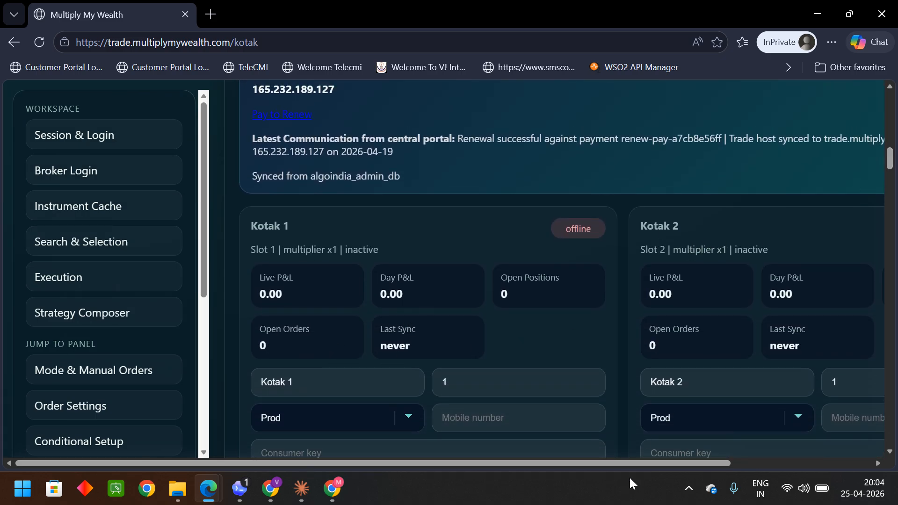
mouse_move(639, 463)
left_mouse_down()
mouse_move(777, 480)
mouse_move(622, 468)
left_mouse_up()
mouse_move(894, 163)
left_mouse_down()
mouse_move(893, 125)
mouse_move(892, 168)
left_mouse_up()
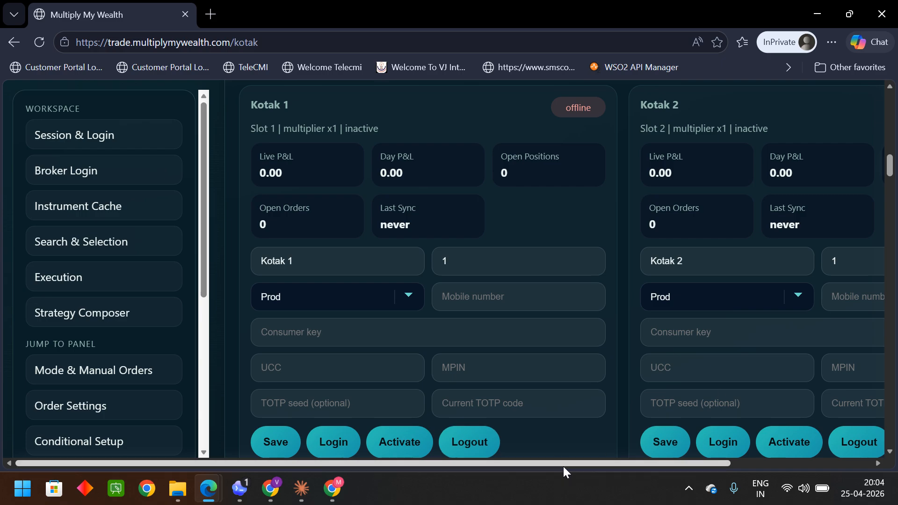
left_click_drag(583, 460, 659, 454)
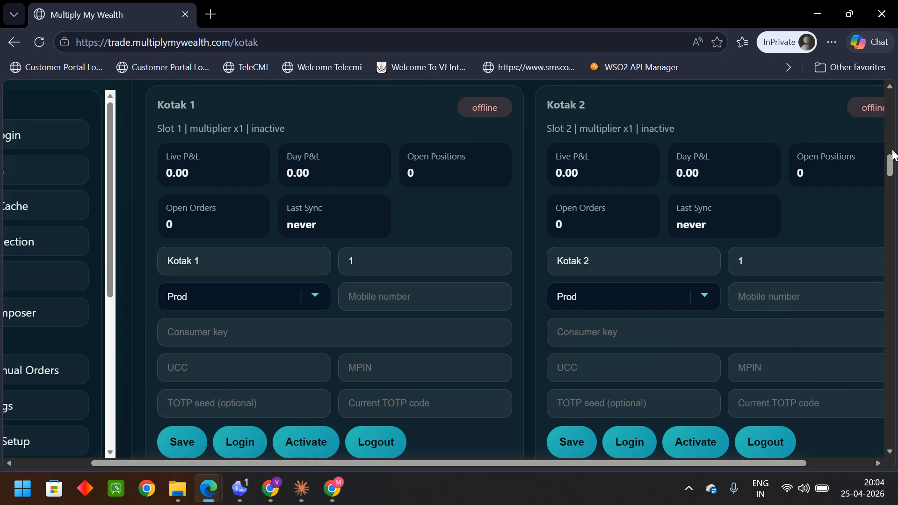
left_click_drag(892, 157, 891, 210)
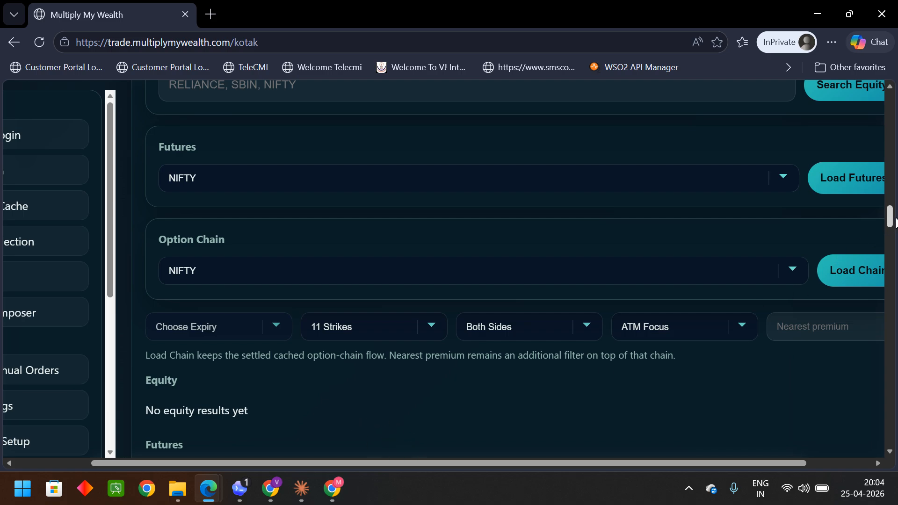
left_click_drag(891, 215, 894, 126)
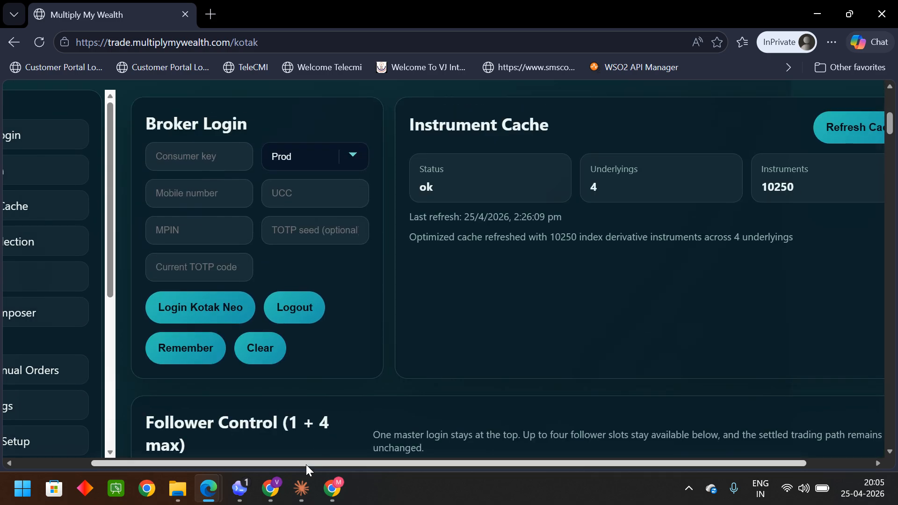
left_click_drag(303, 464, 198, 454)
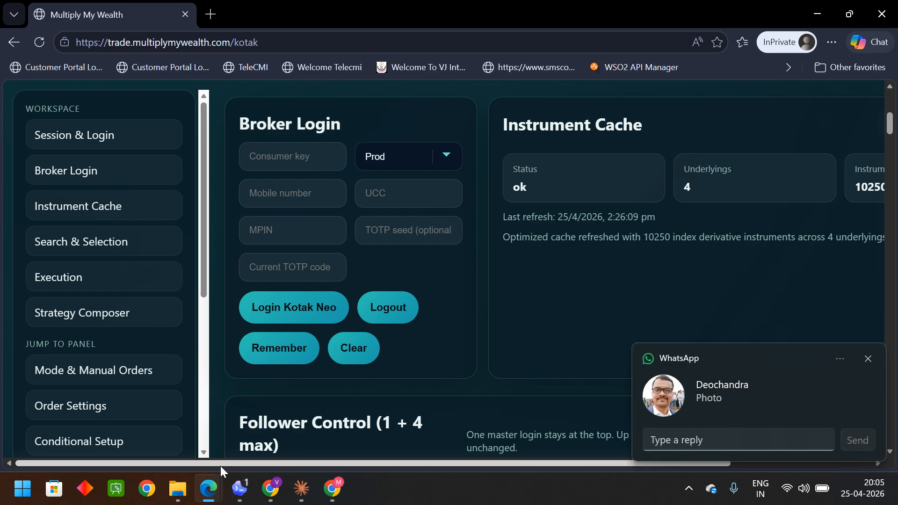
left_click(866, 361)
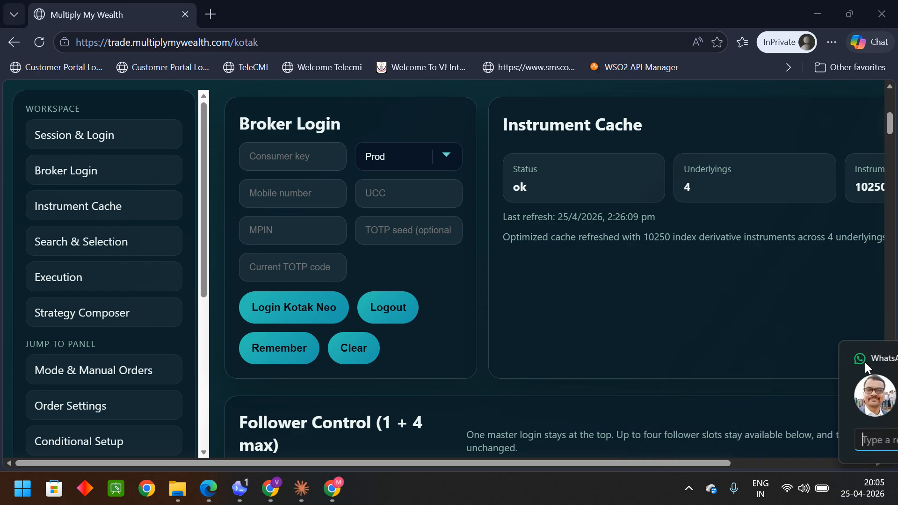